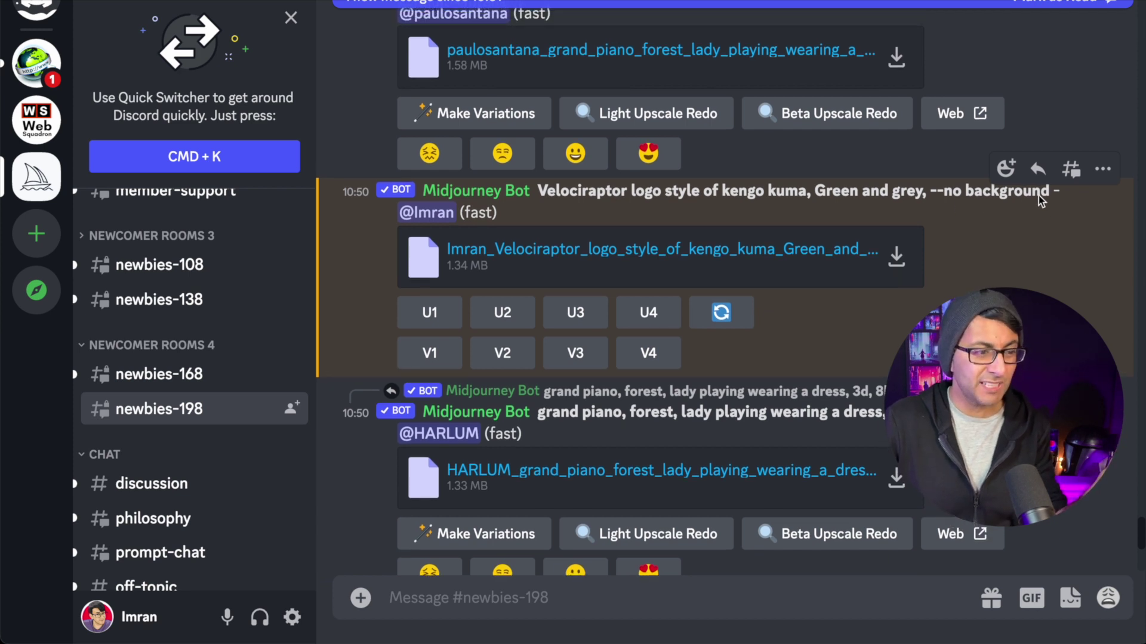
scroll(1038, 194, up, 1)
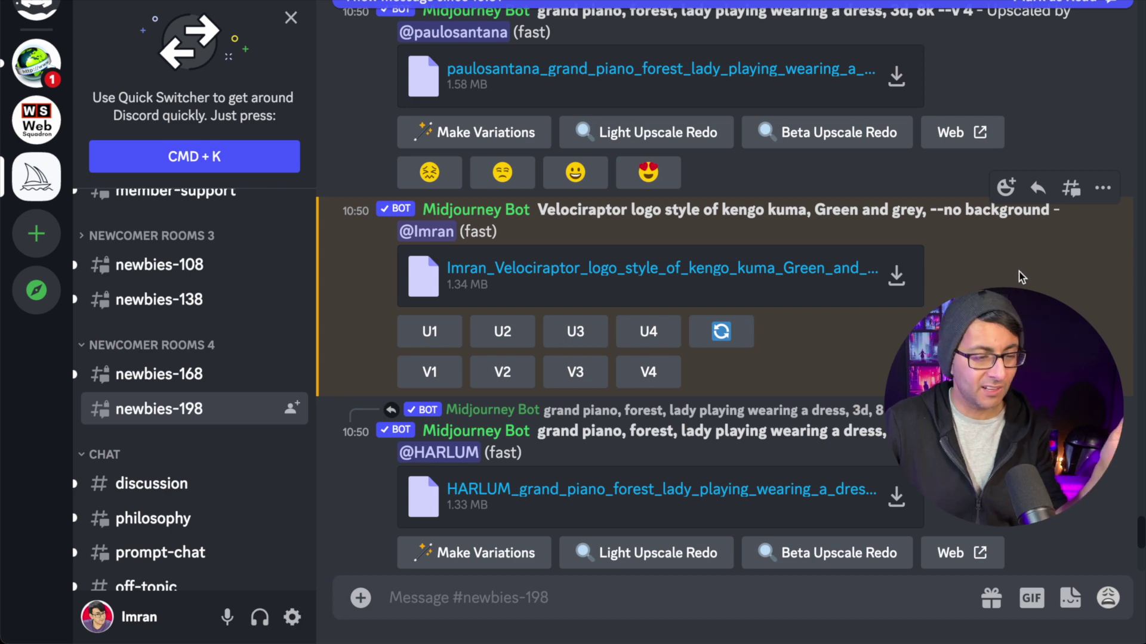
click(762, 276)
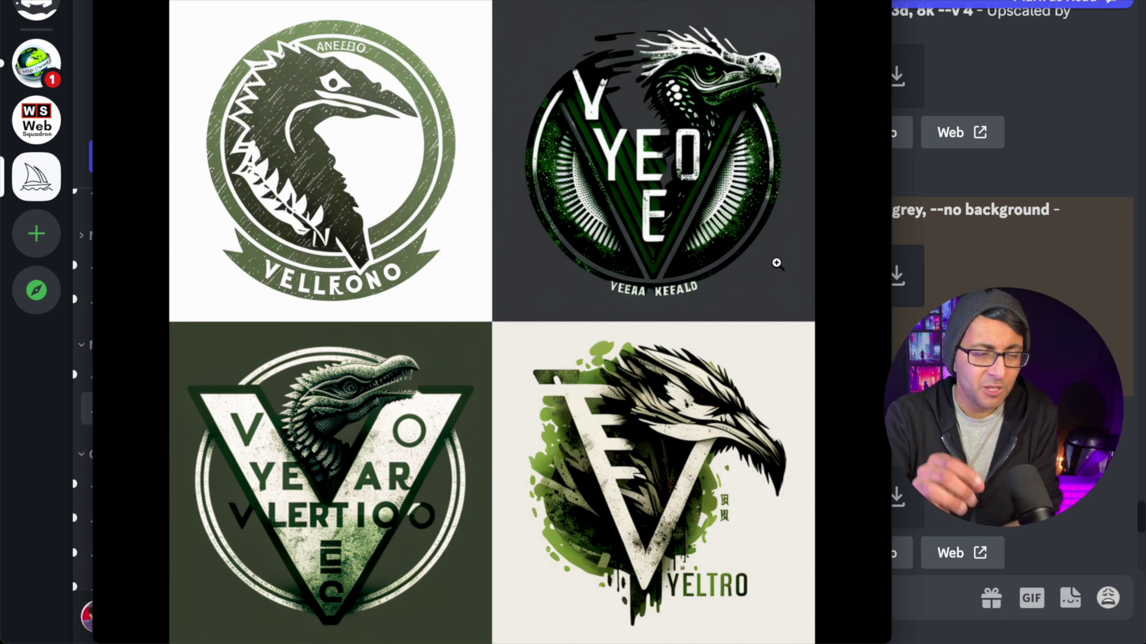
click(92, 136)
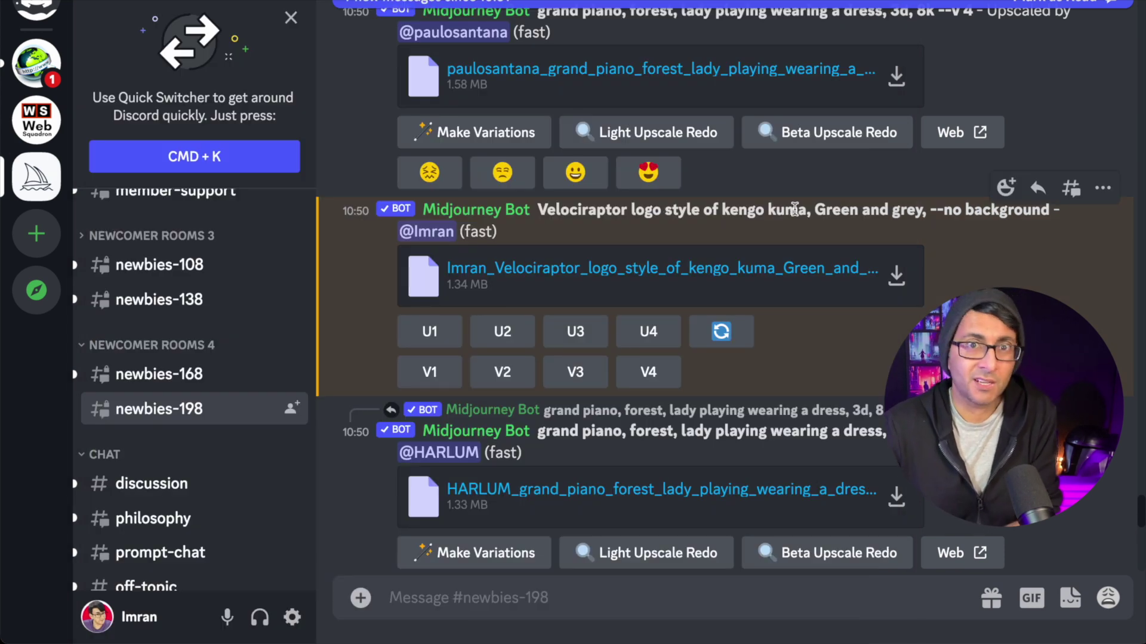
Copy the earlier Velociraptor prompt and paste it into a new /imagine command
scroll(743, 360, down, 1)
scroll(701, 316, down, 3)
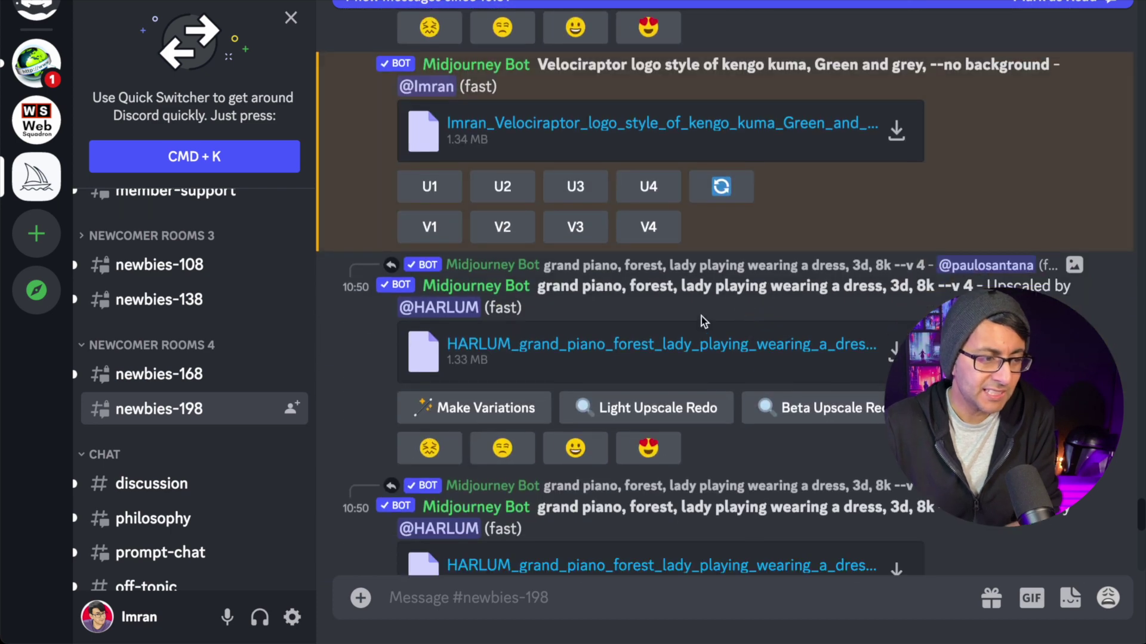
scroll(635, 199, up, 3)
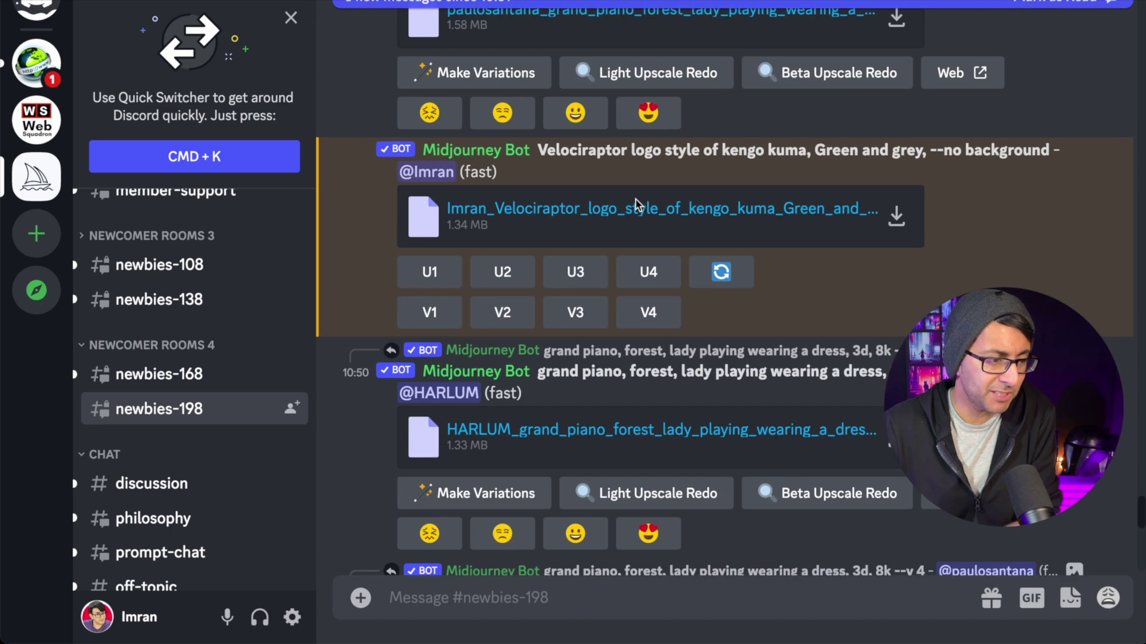
drag(538, 188, 995, 187)
text(/imagine)
click(494, 528)
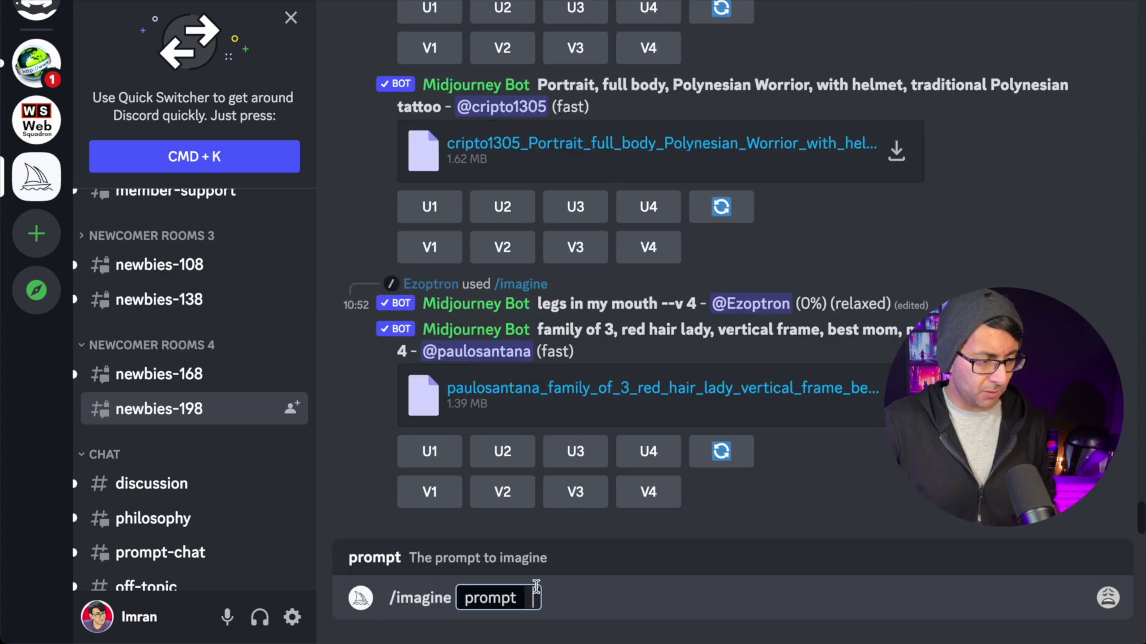
text(Velociraptor logo style of kengo kuma, Green and grey, --no background)
Replace 'style of kengo kuma' with 'line', add 'Vector,' and submit the prompt
drag(789, 597, 705, 598)
key(BackSpace)
key(BackSpace)
key(BackSpace)
key(BackSpace)
key(BackSpace)
key(BackSpace)
key(BackSpace)
key(BackSpace)
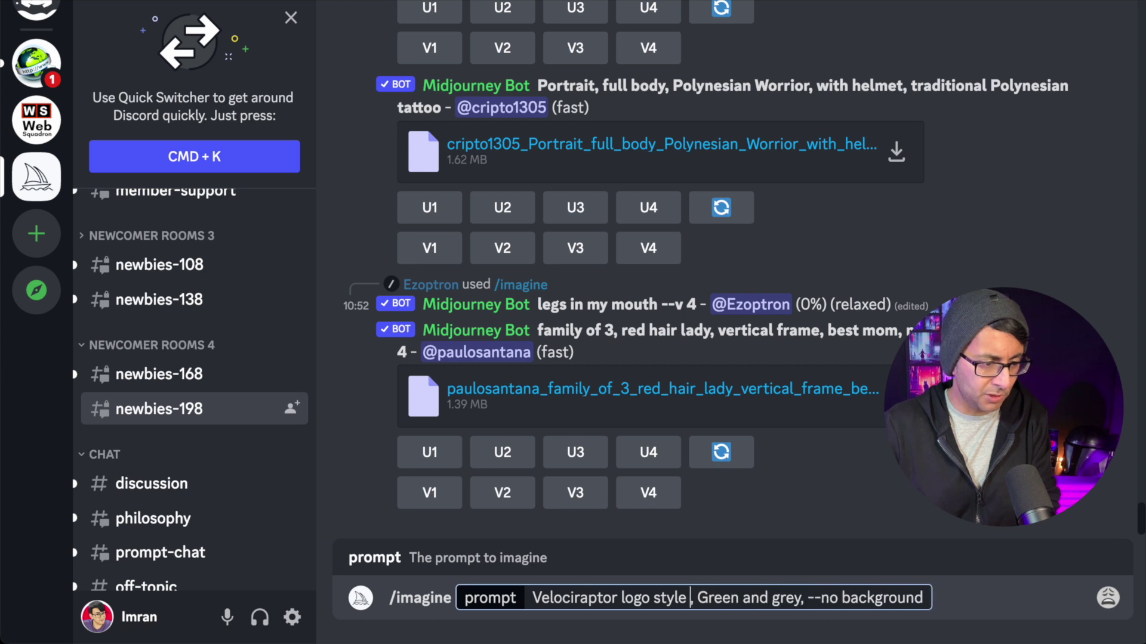
key(BackSpace)
click(660, 597)
text(line l)
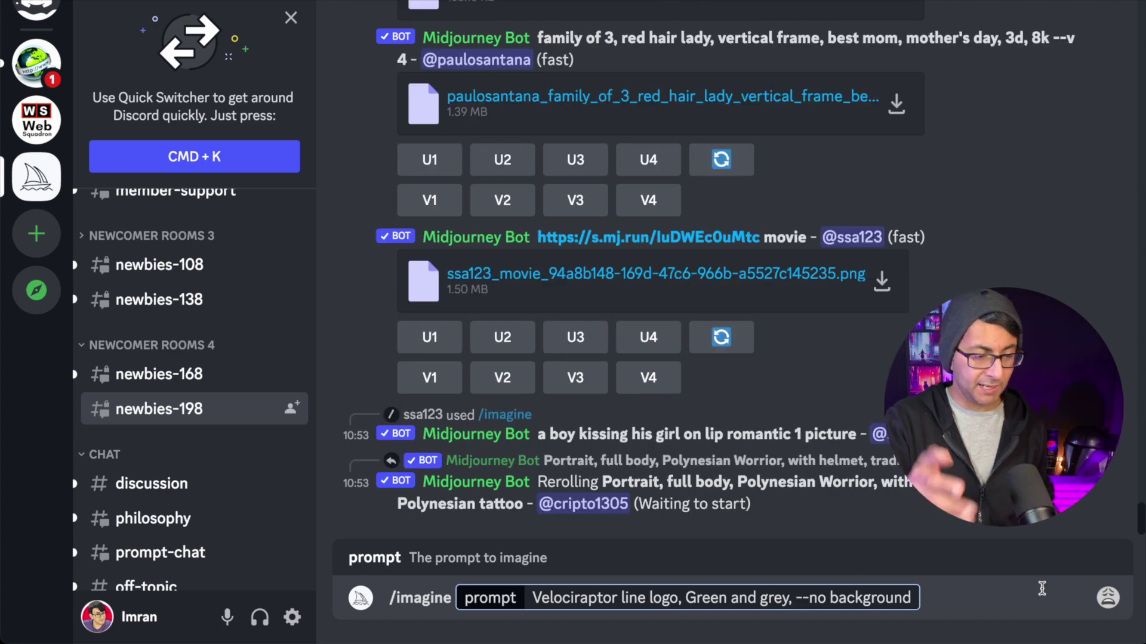
text(Vector)
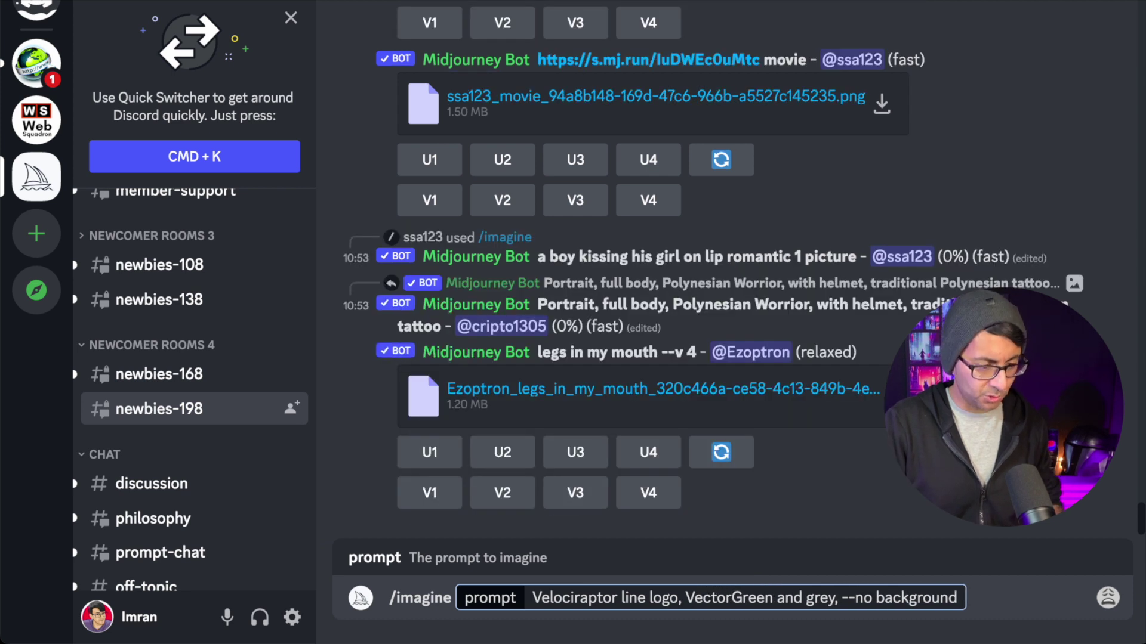
text(,)
click(967, 597)
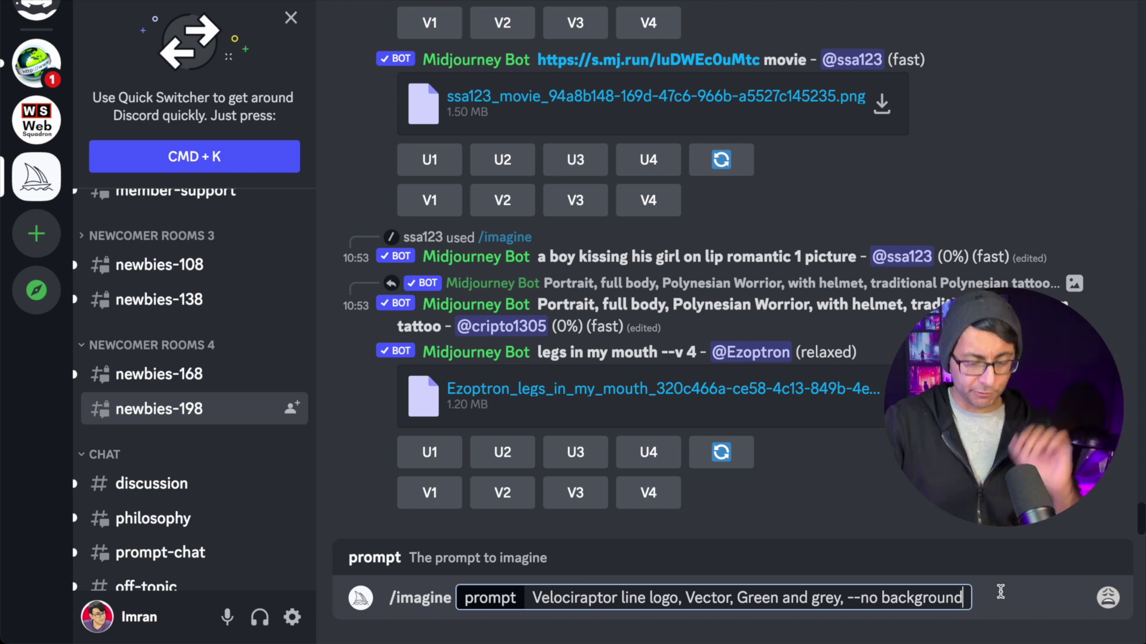
key(Return)
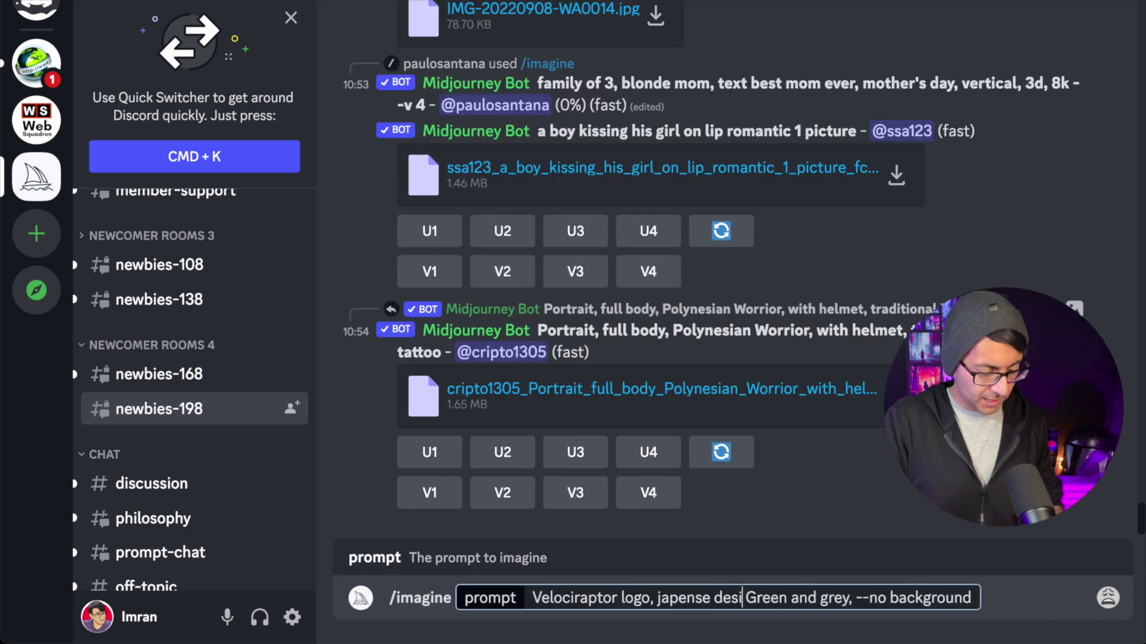
Finish the Japanese design style Velociraptor logo prompt and submit it
text(ign style)
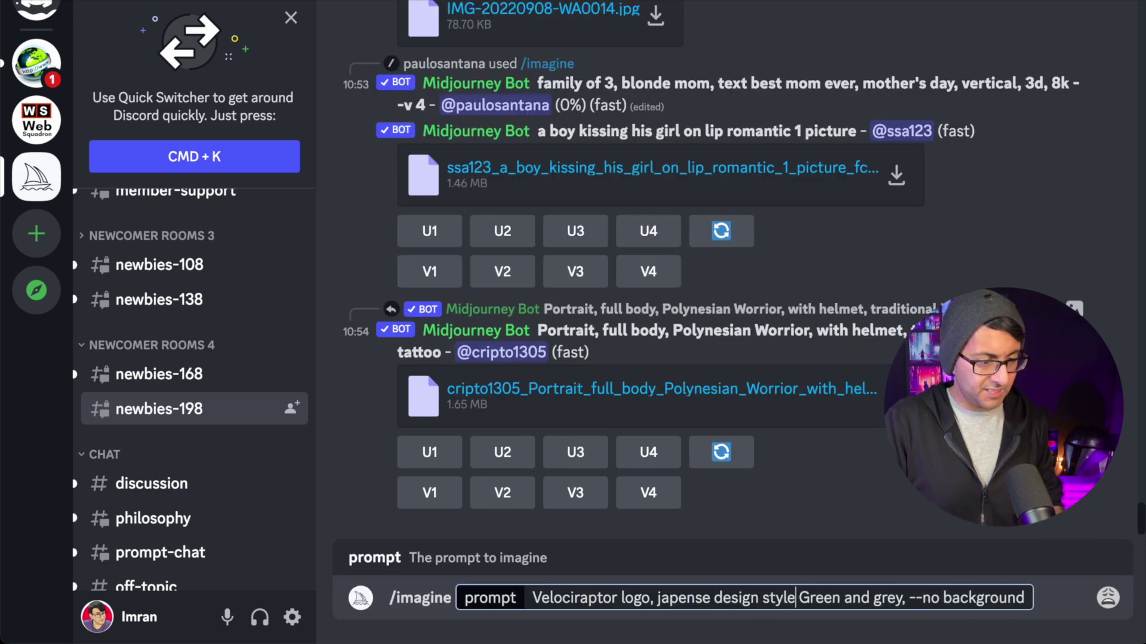
text(,)
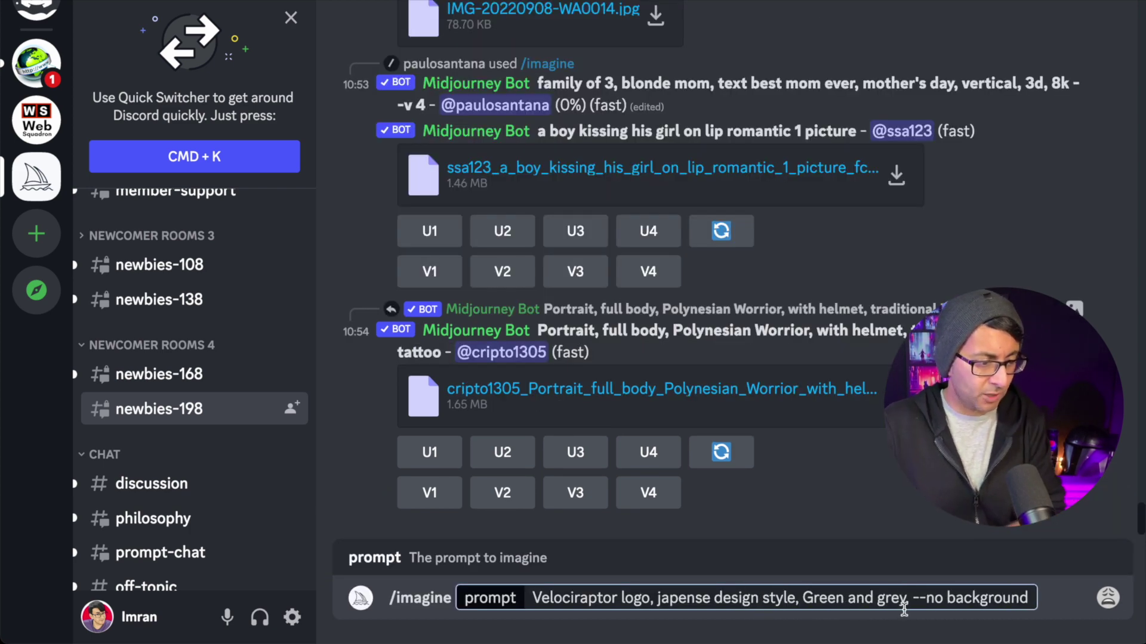
click(1041, 592)
key(Return)
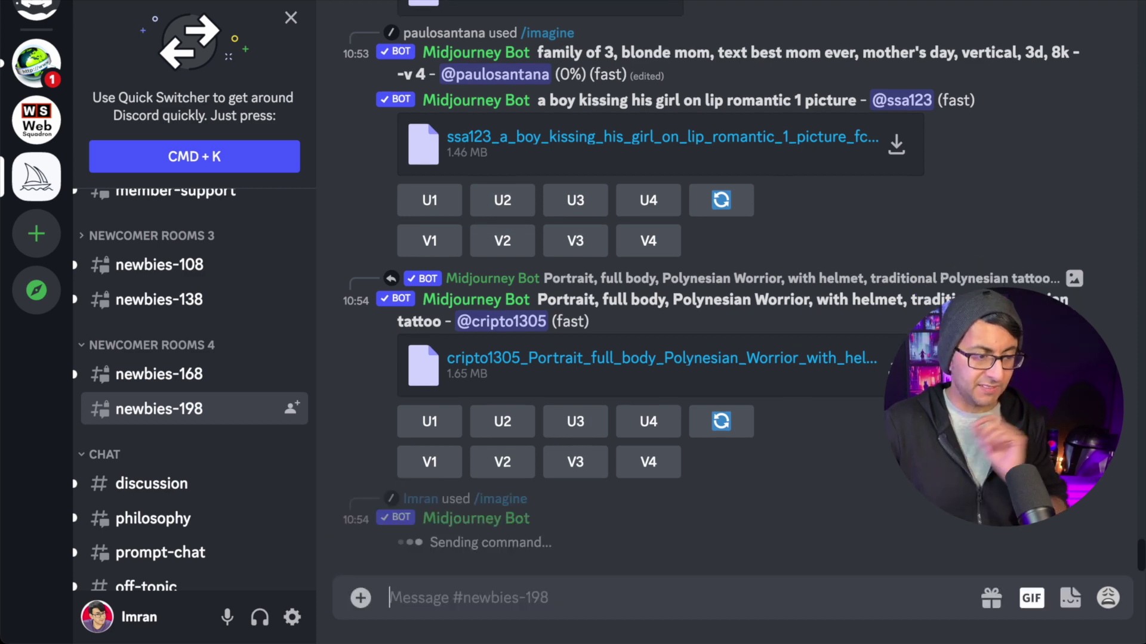
Submit the pasted prompt reworded as 'Royal emblem of a Velociraptor. Green and grey, --no background'
text(/imagine)
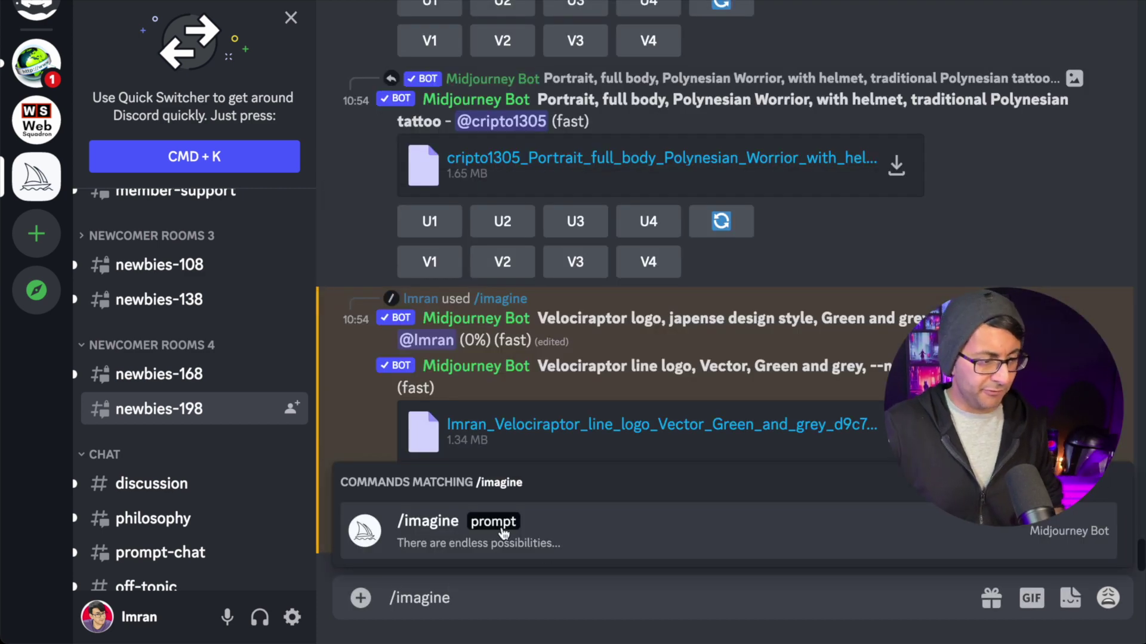
click(514, 522)
text(Velociraptor logo style of kengo kuma, Green and grey, --no background)
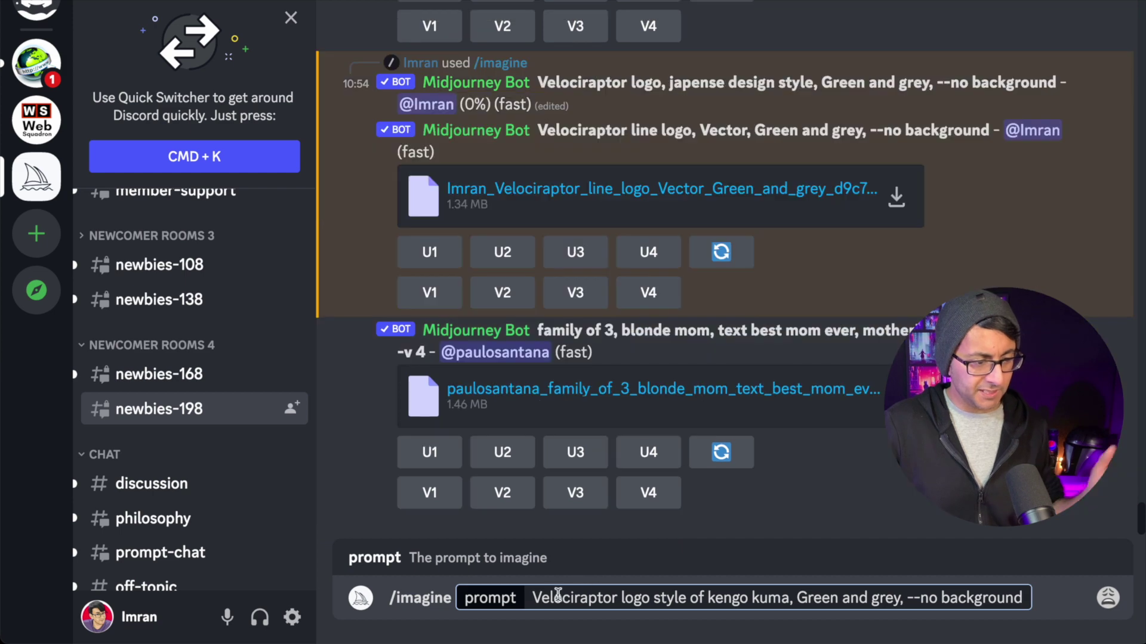
click(535, 597)
text(Royal em)
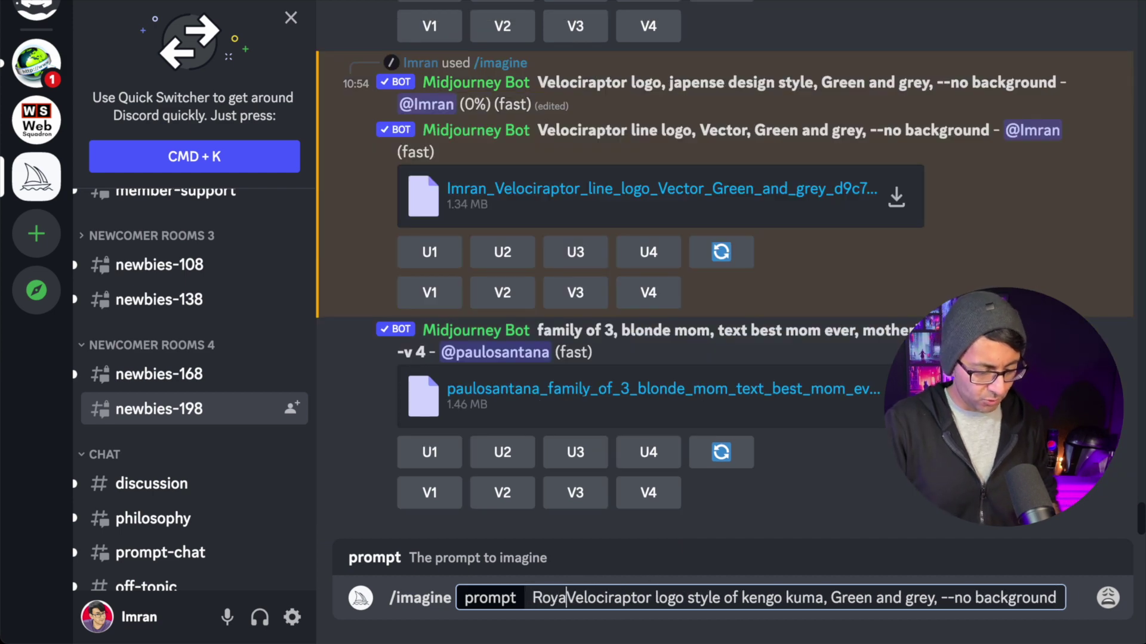
text(blem of a)
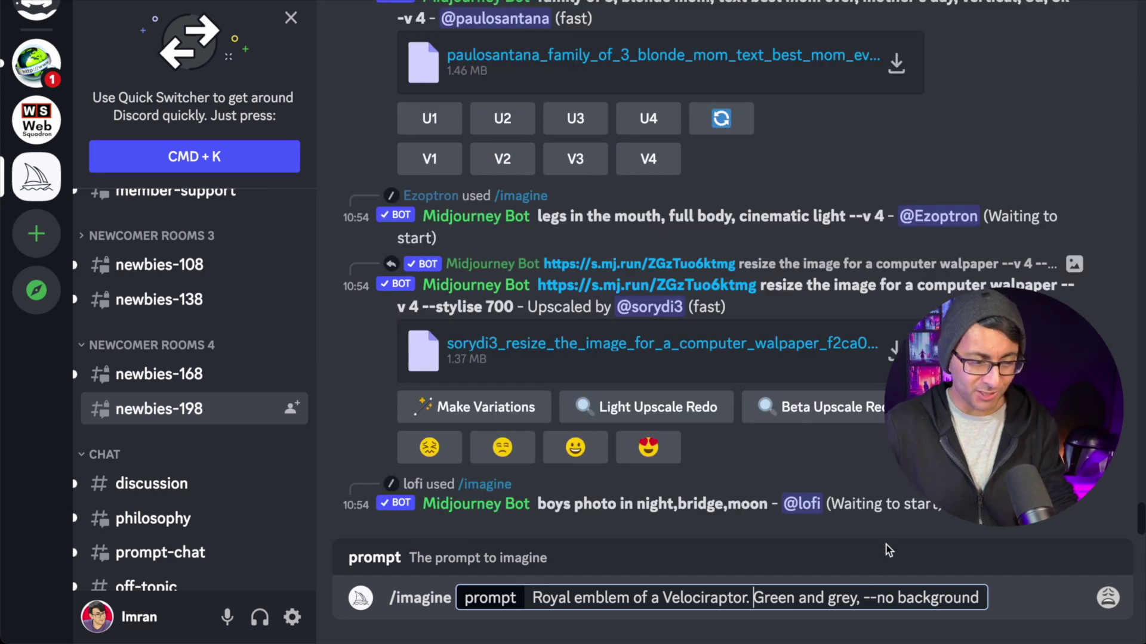
click(982, 597)
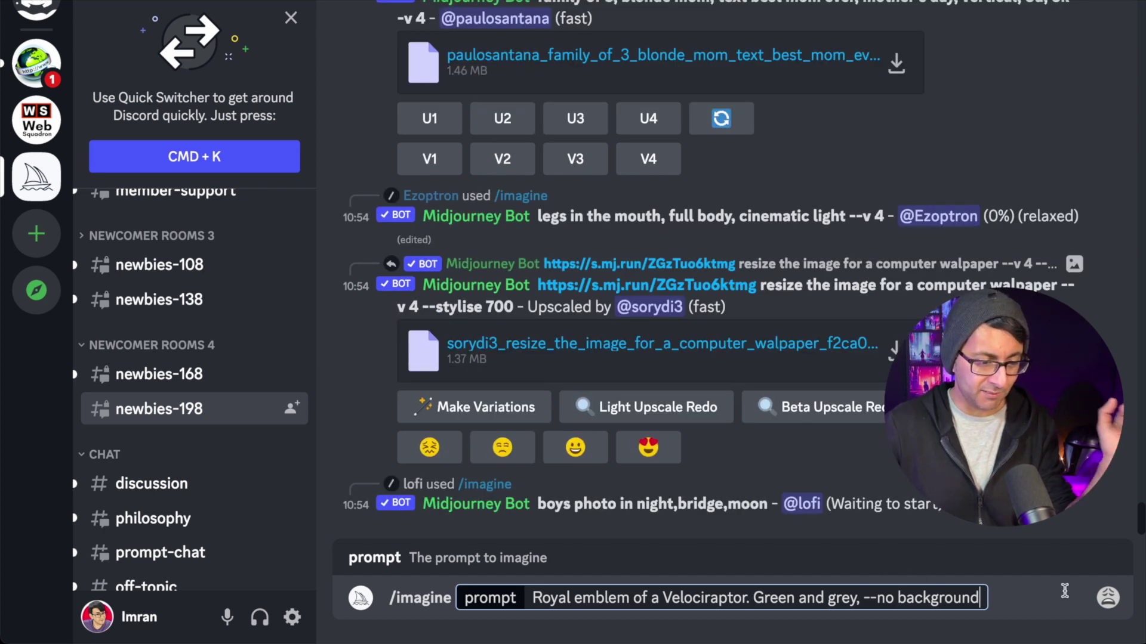
key(Return)
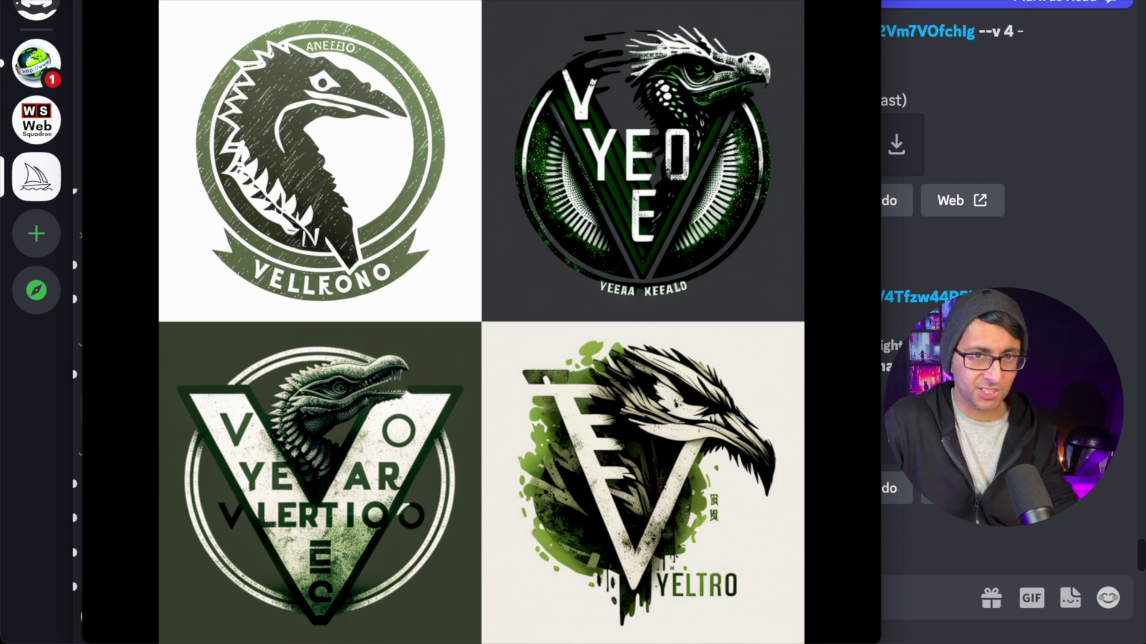
Compare the green and dark-and-gold logo grids, ending on the green triangular emblem grid
key(Right)
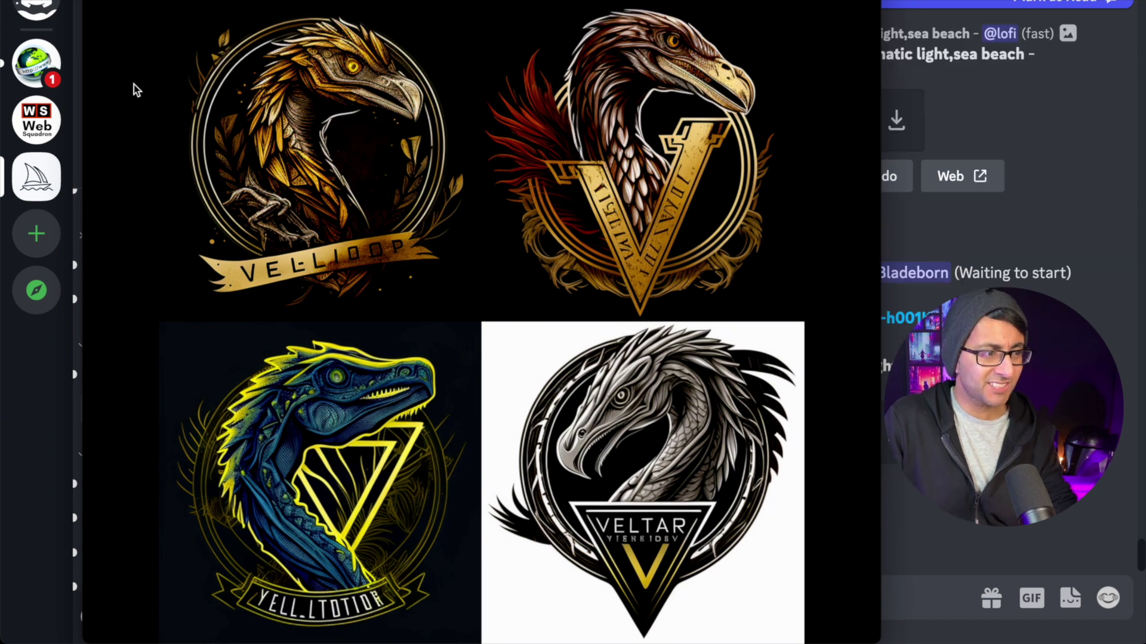
key(Left)
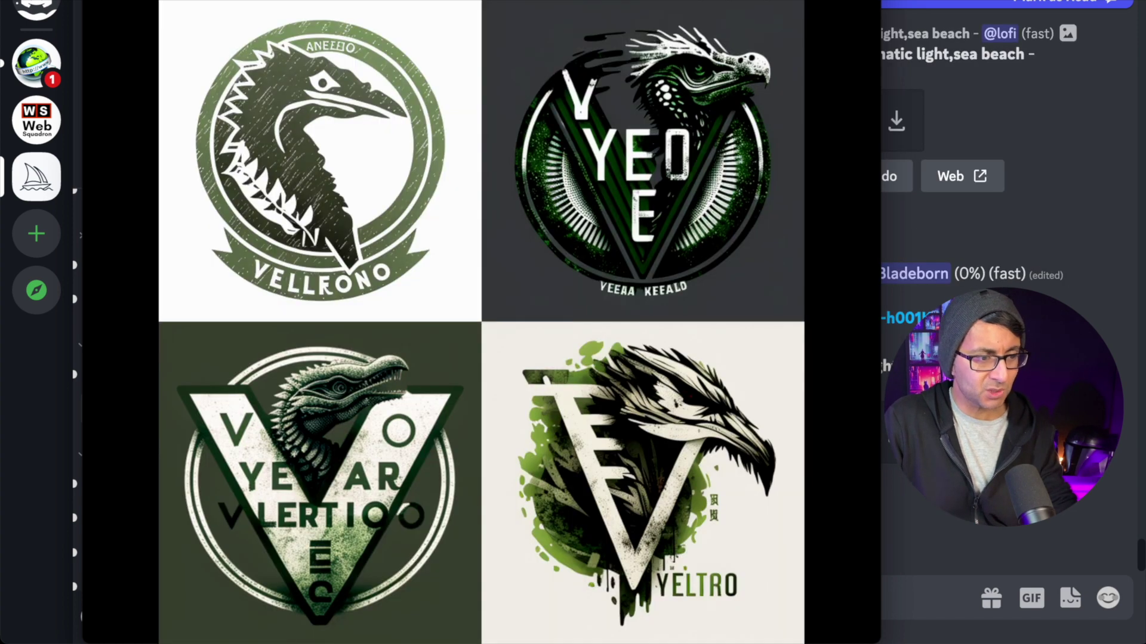
key(Right)
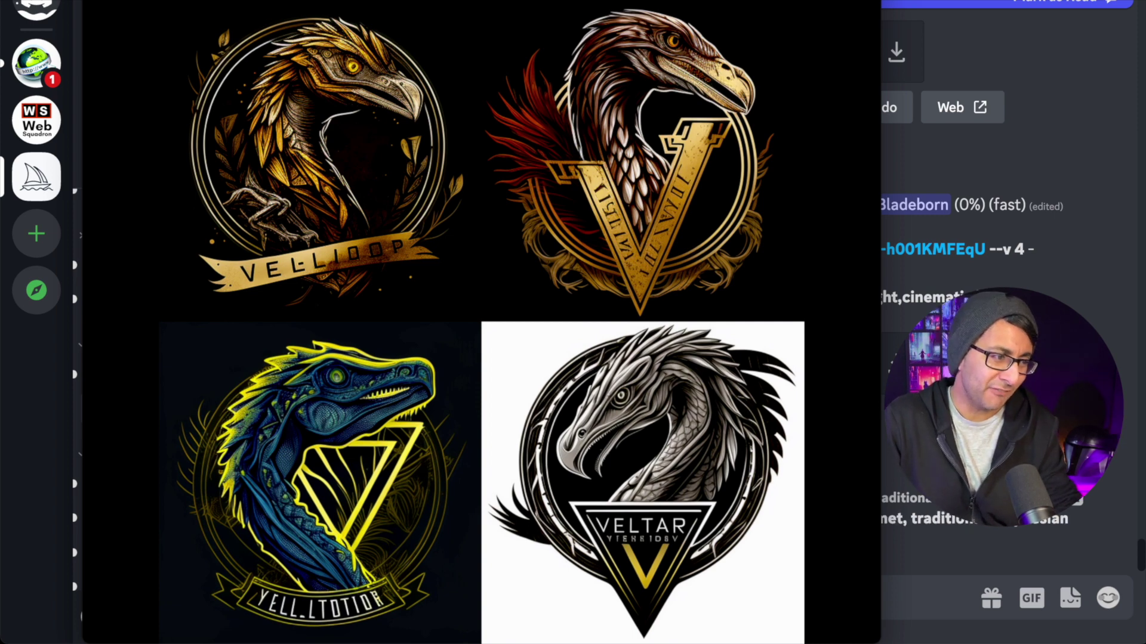
key(Right)
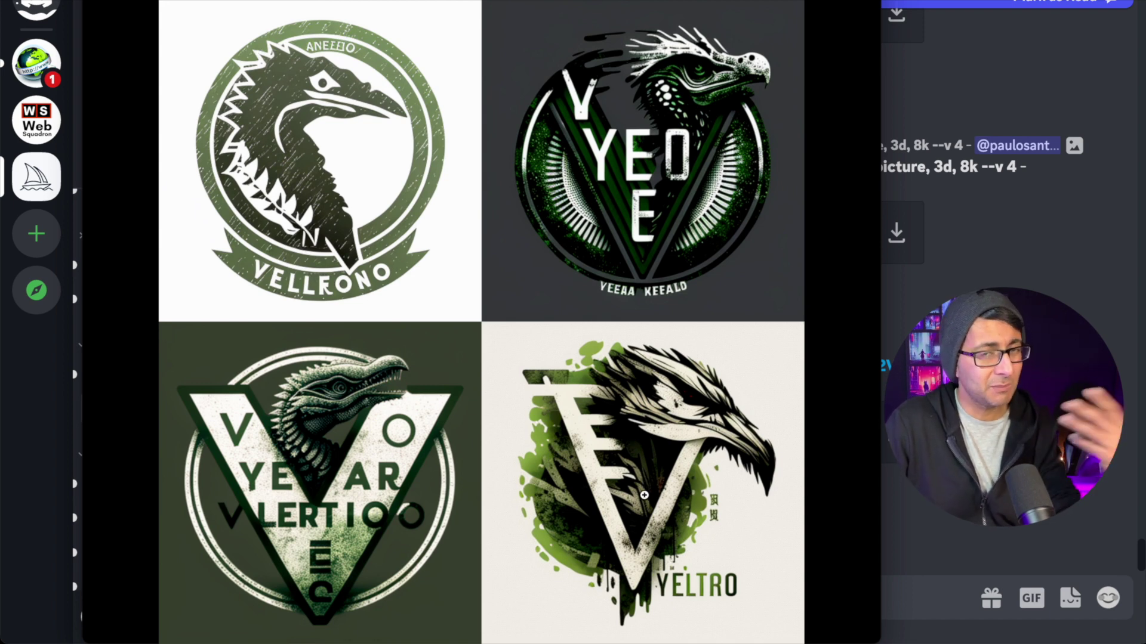
key(Right)
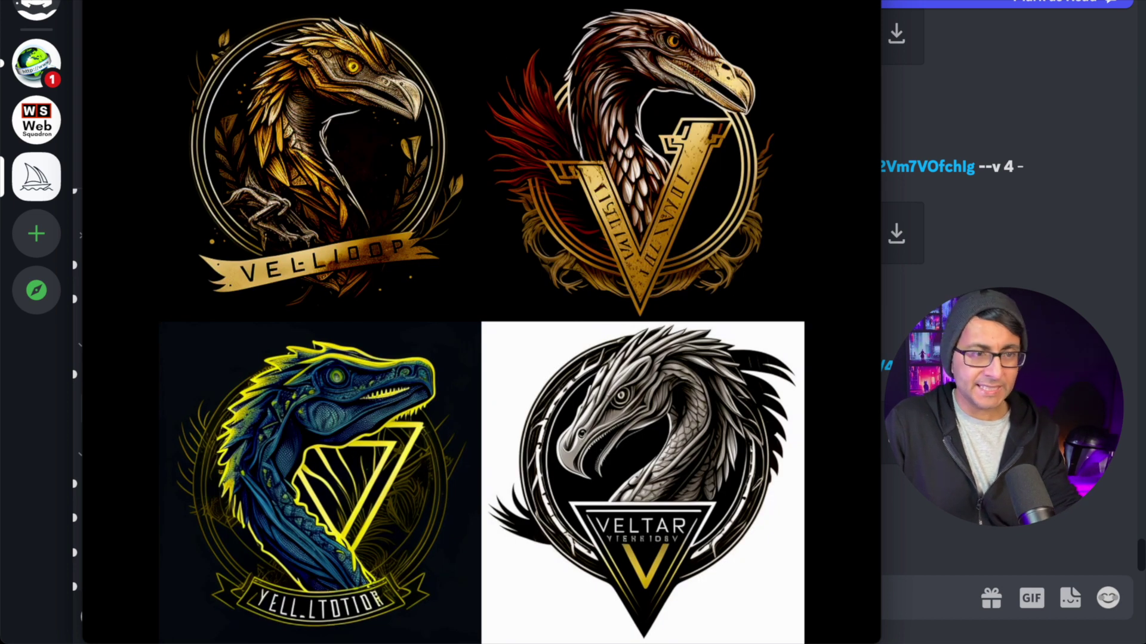
key(Right)
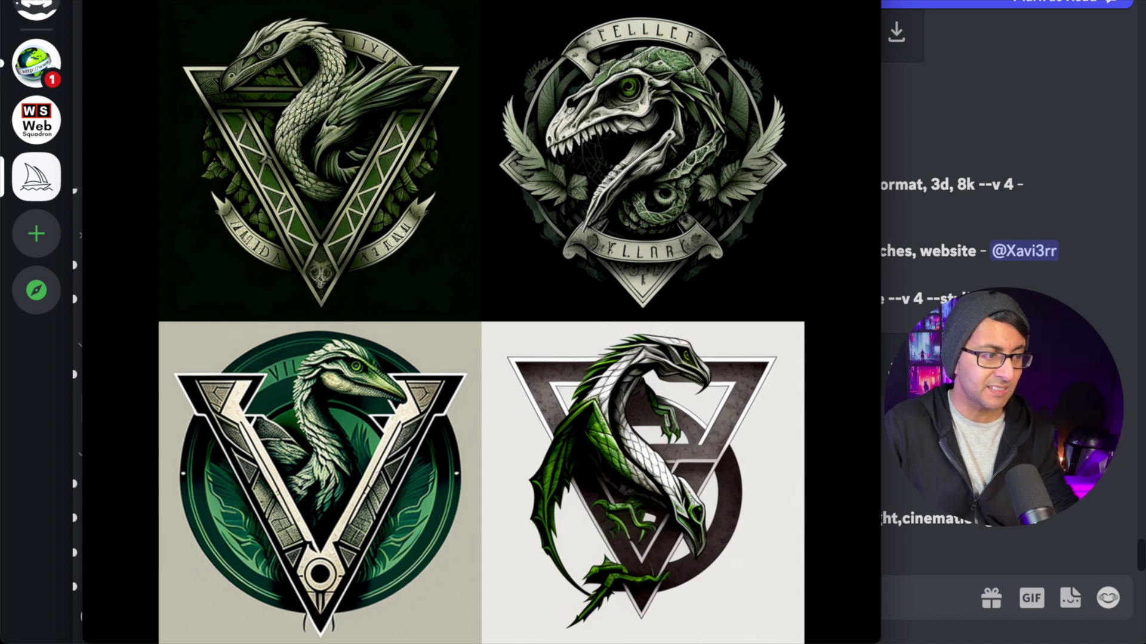
key(Right)
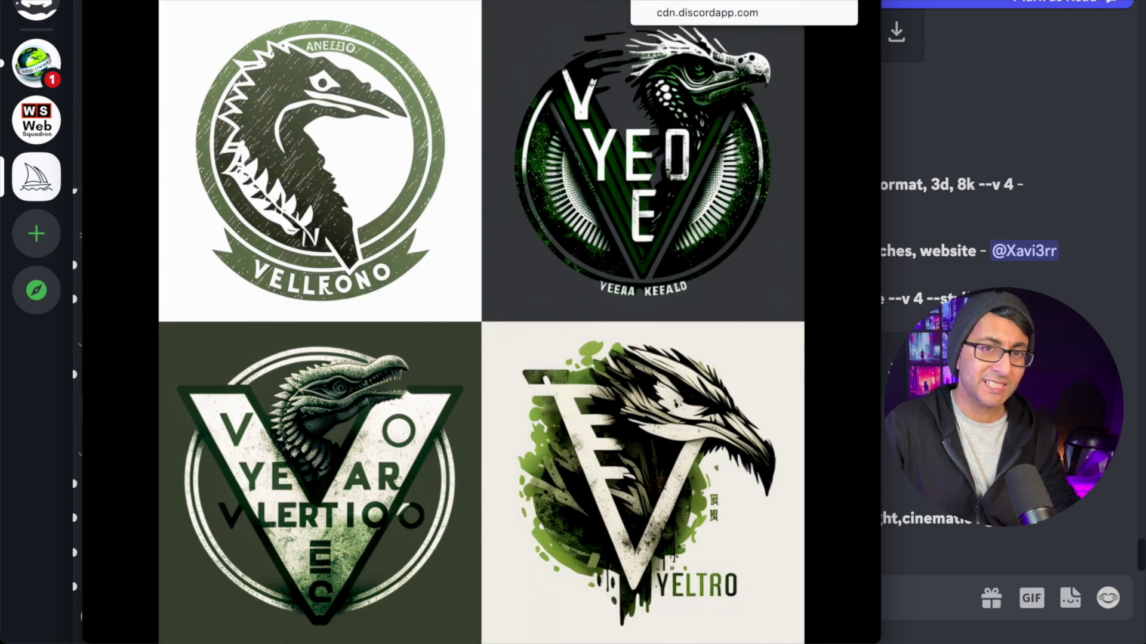
key(Right)
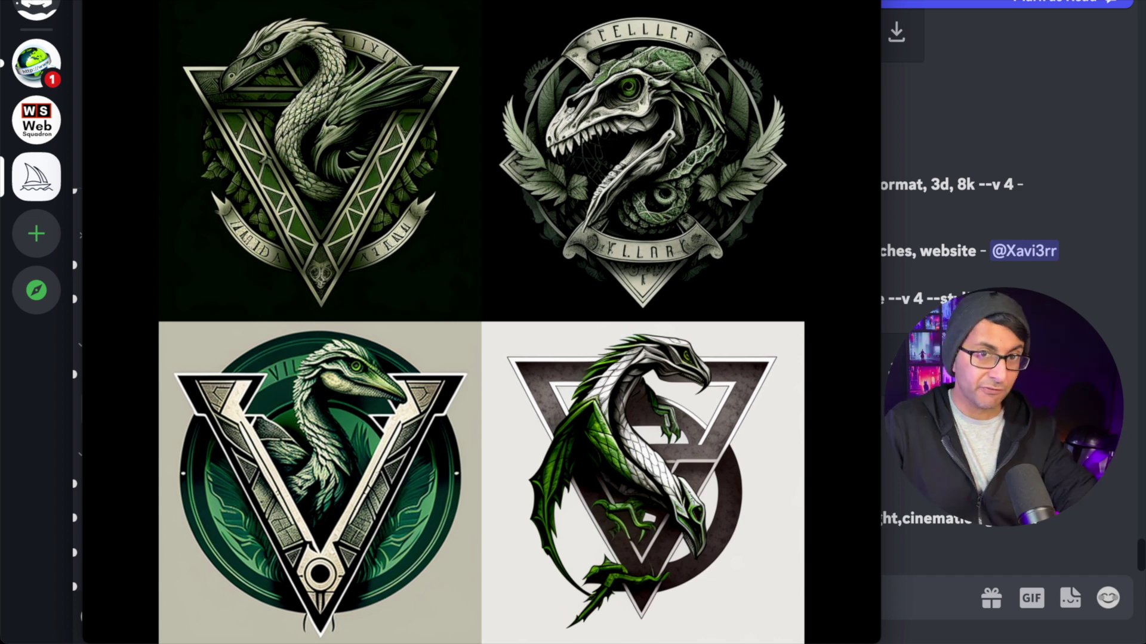